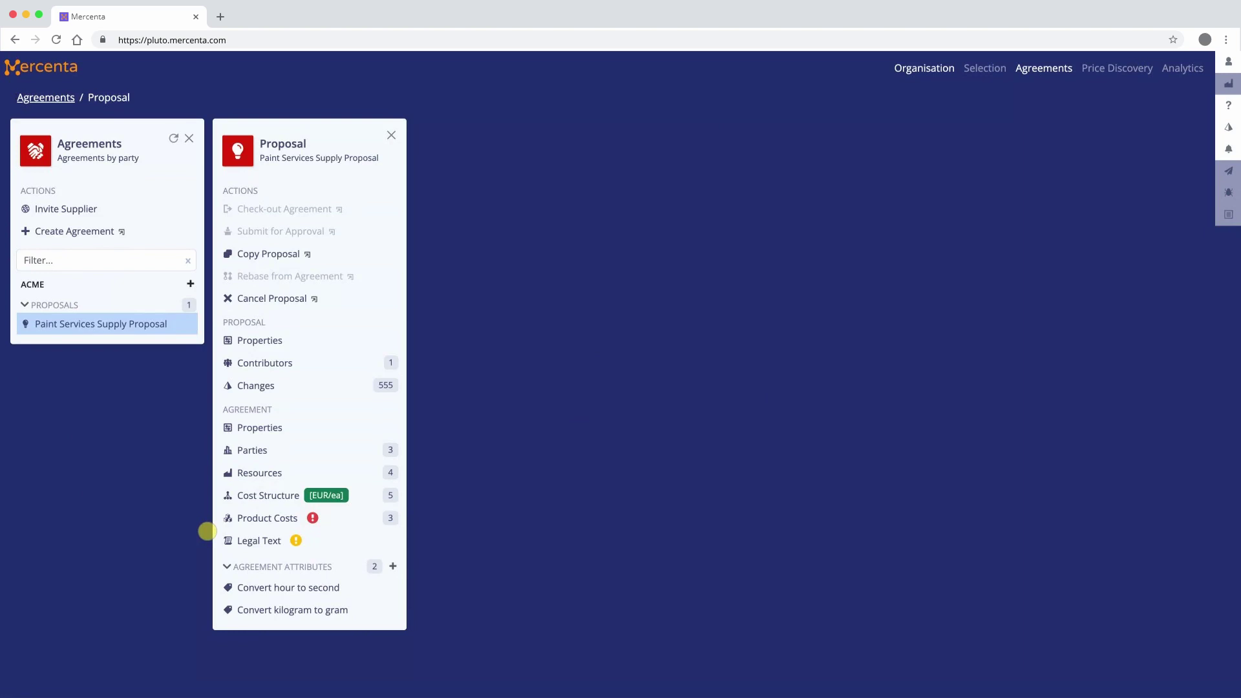
Step: Open the Legal Text of the Paint Services Supply Proposal and review its proposal data and CSS style
left_click(236, 541)
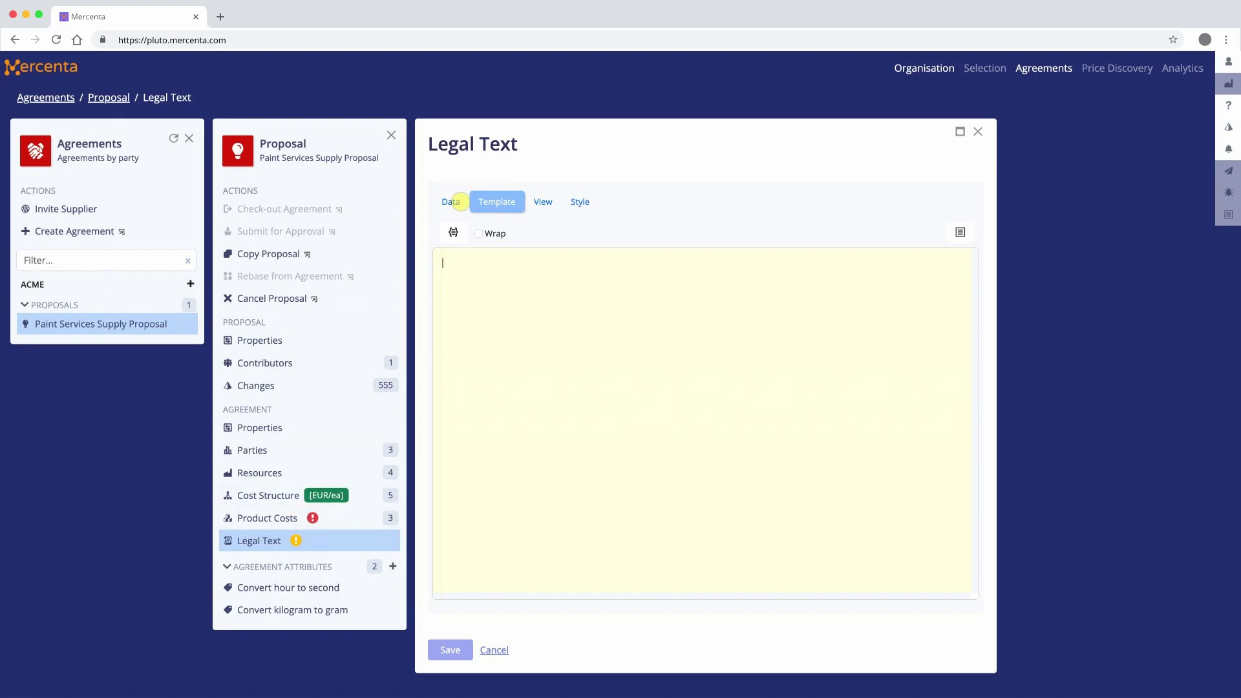
left_click(459, 202)
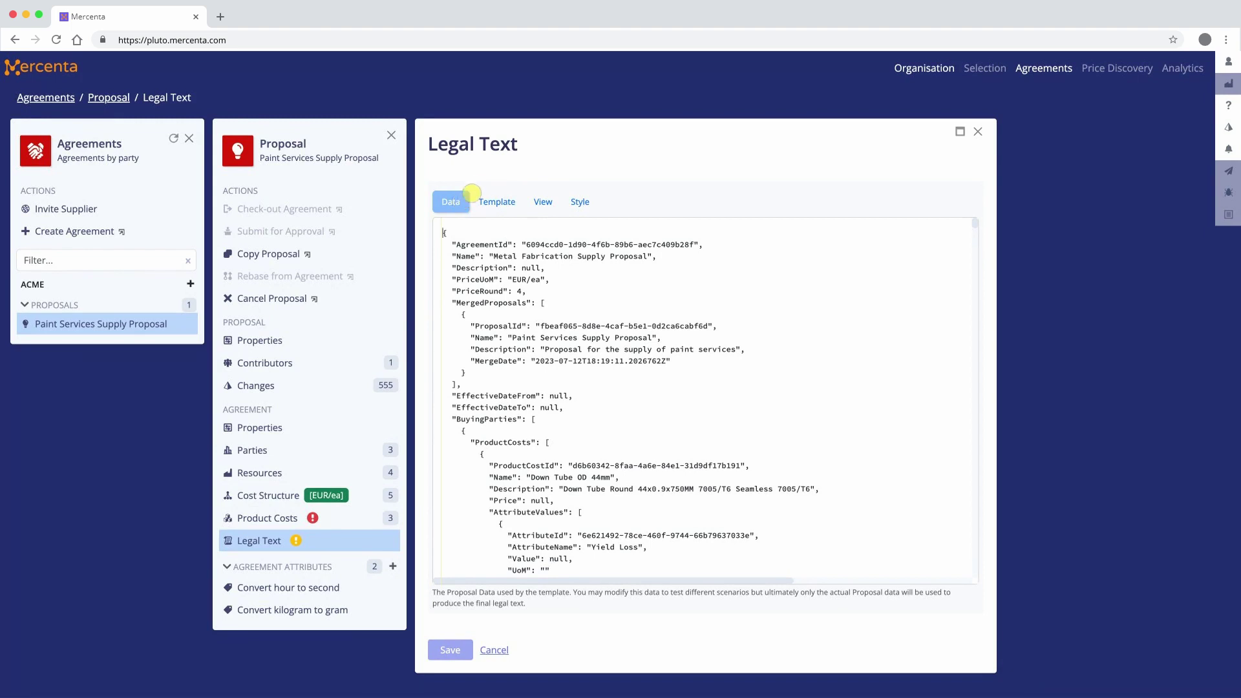
left_click(571, 205)
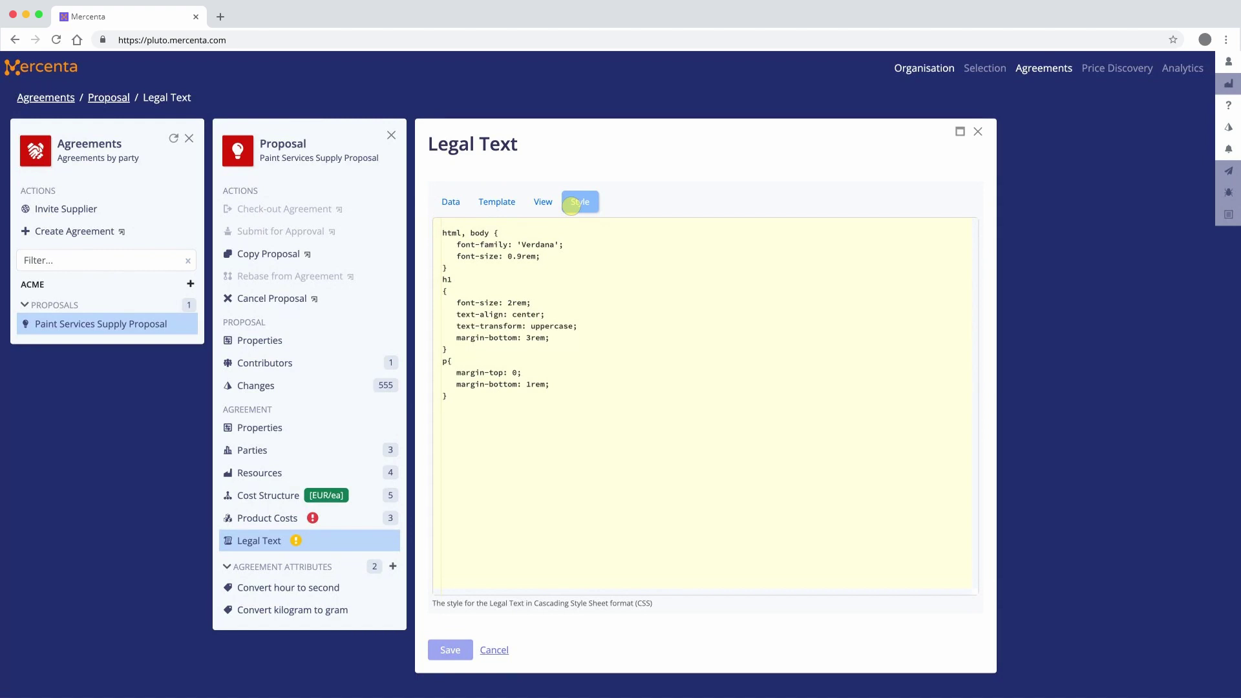
Step: Turn on line wrapping in the legal text template and enter the heading "# Supply Agreement"
left_click(510, 206)
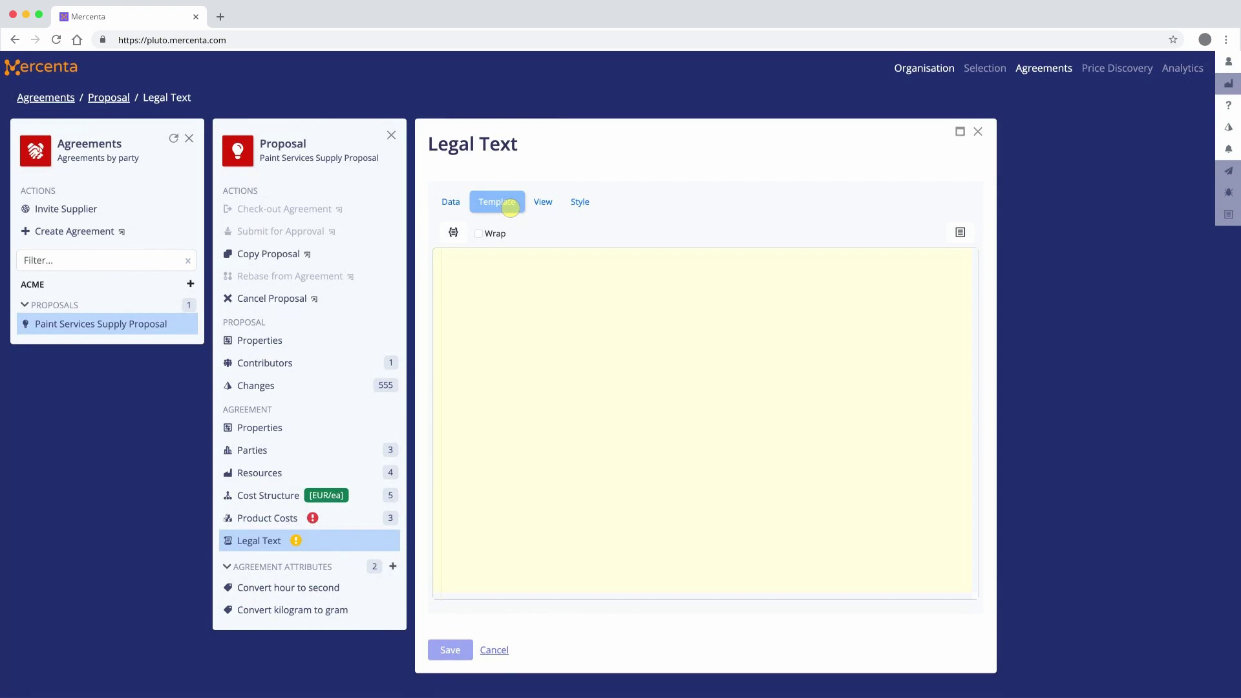
left_click(479, 234)
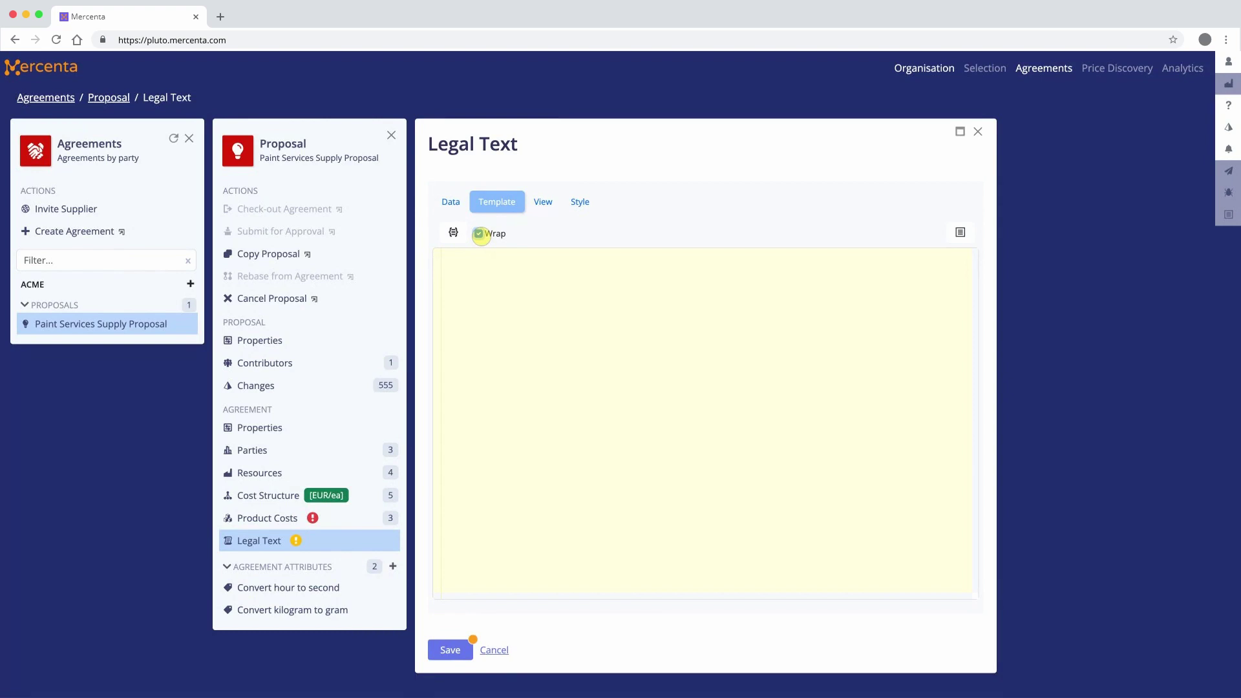
left_click(443, 260)
type("# Supply Agreement")
key("Return")
key("Return")
Step: Write the opening sentence defining "Agreement" and "Effective Date", with {{ MergedProposals | array.map "MergeDate" | array.last | date.to_string '%e %B %Y' }} as its date
type("This S")
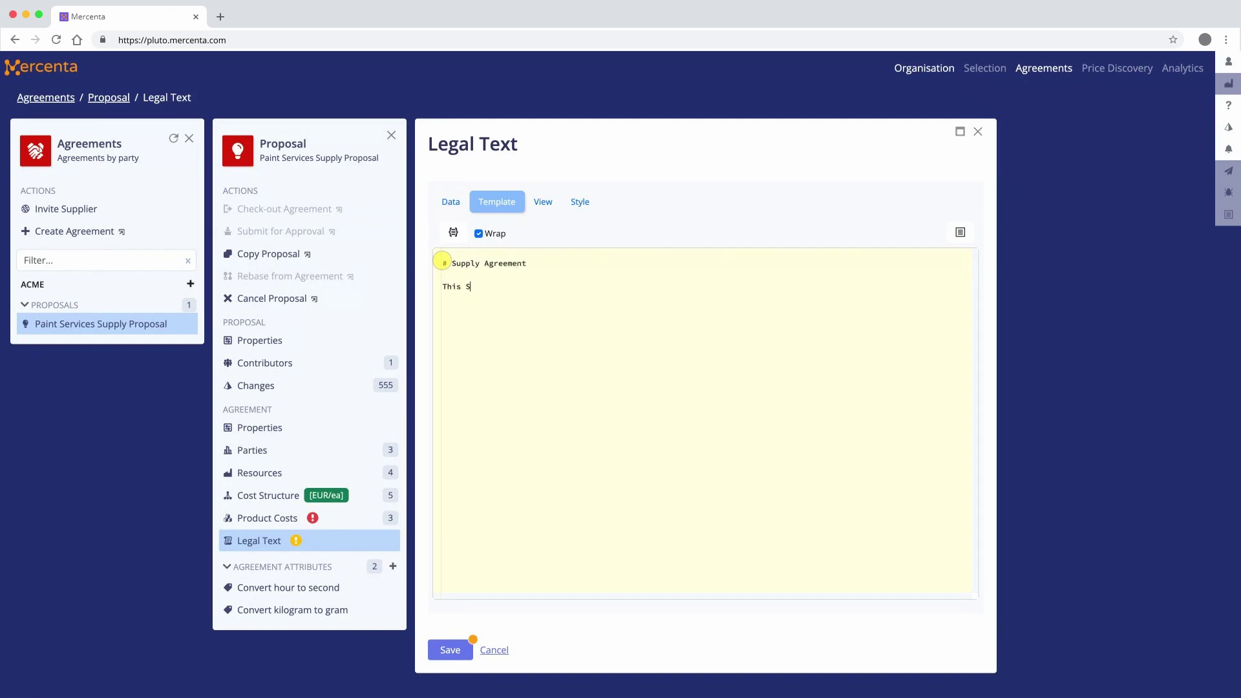
type("upply Agreement (the \"Agreement\") is entered")
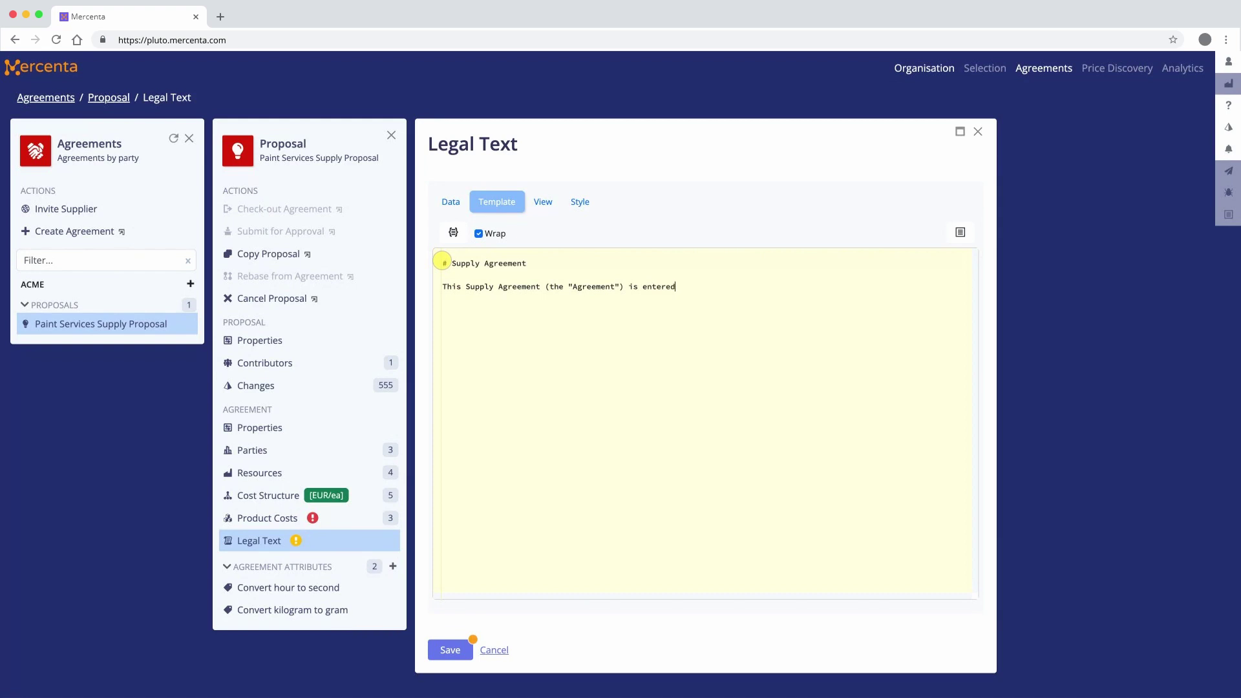
type(" into as of {{ MergedProposals | array.map \"MergeDate\" | arra")
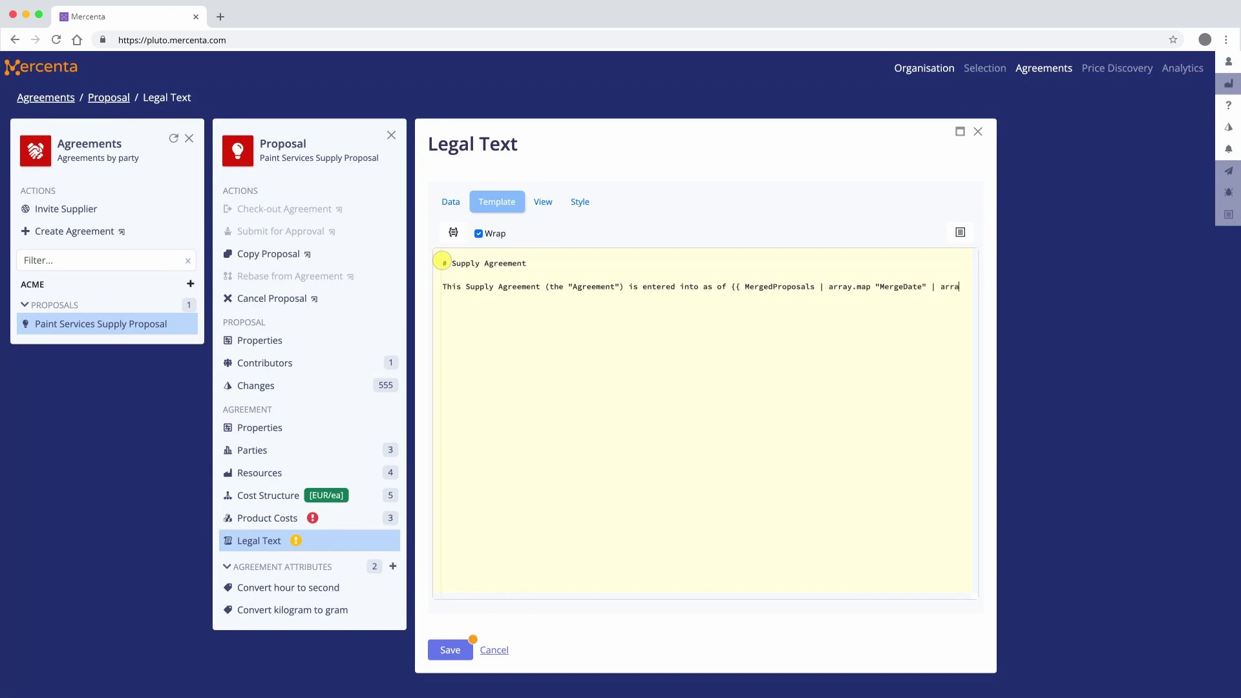
type("y.last | date.to_string '%e %B %Y' }} (the ")
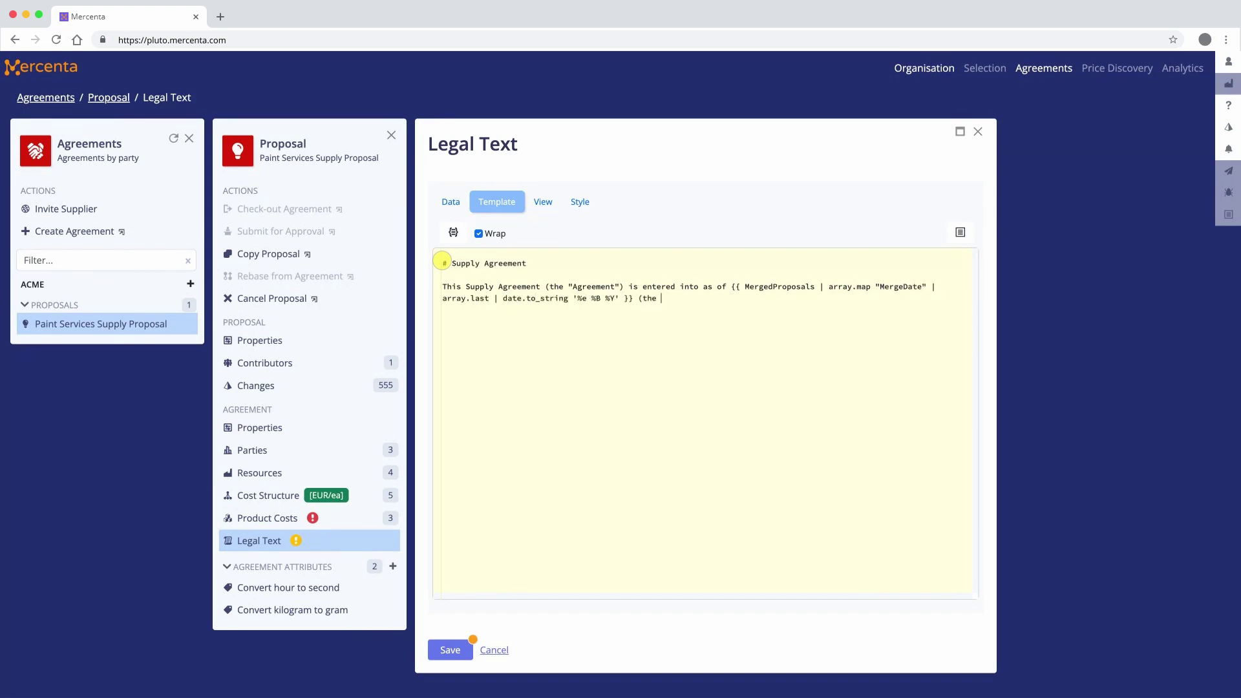
type("\"Effective Date\"), by and among the follow")
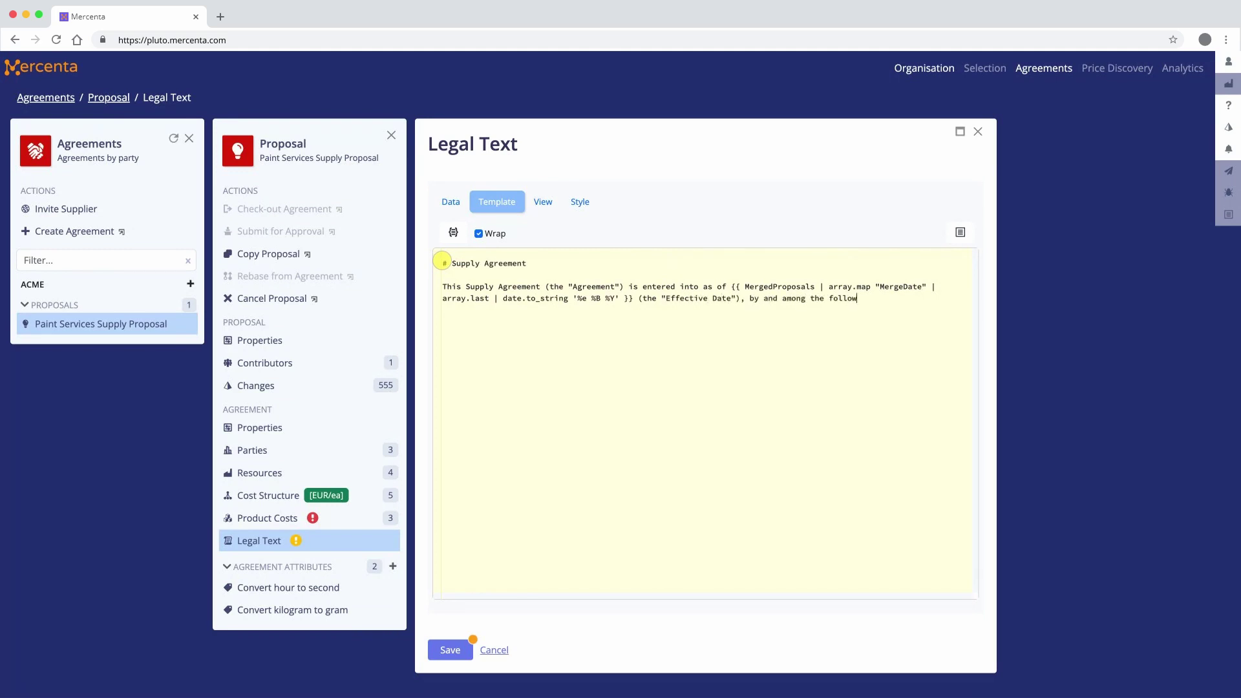
Step: End the opening sentence with "following parties:", and add "**BUYING PARTIES:**" with a {{ for party in BuyingParties }} … {{ end }} loop
type("ing parties:  **BUYING PARTIES:**  {{ for p")
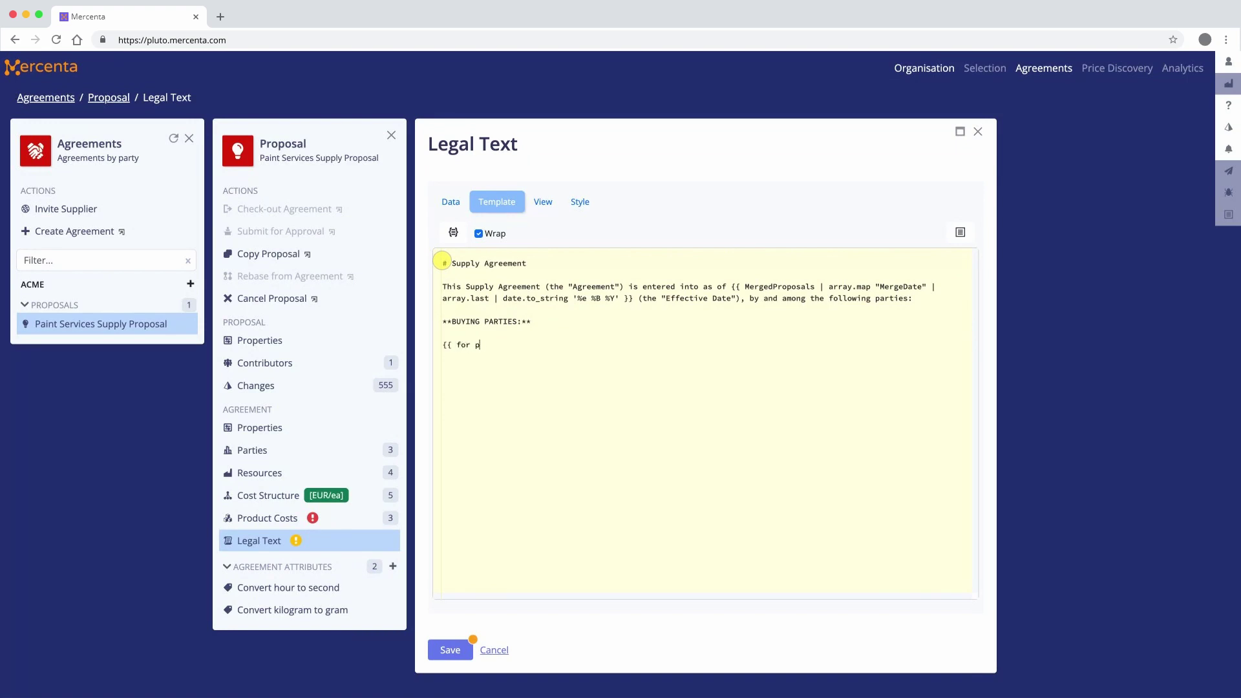
type("arty in BuyingParties }}")
key("Return")
key("Return")
type("{{ end }}")
Step: Inside the BuyingParties loop, add "**{{ party.Name }}**\" and "{{ party.LegalName }}, hereinafter referred to as "{{ party.Name }}"\"
key("Up")
type("**{{ party")
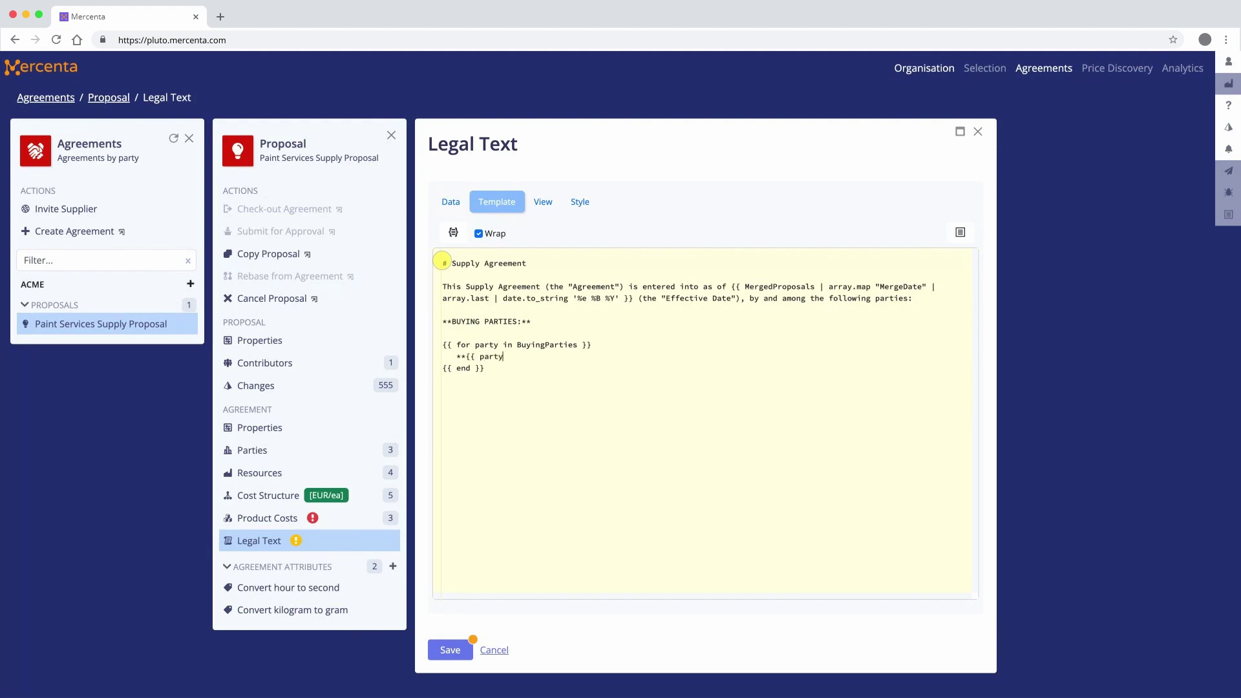
type(".Name }}**\\")
key("Return")
type("{{ party.LegalName }}, ")
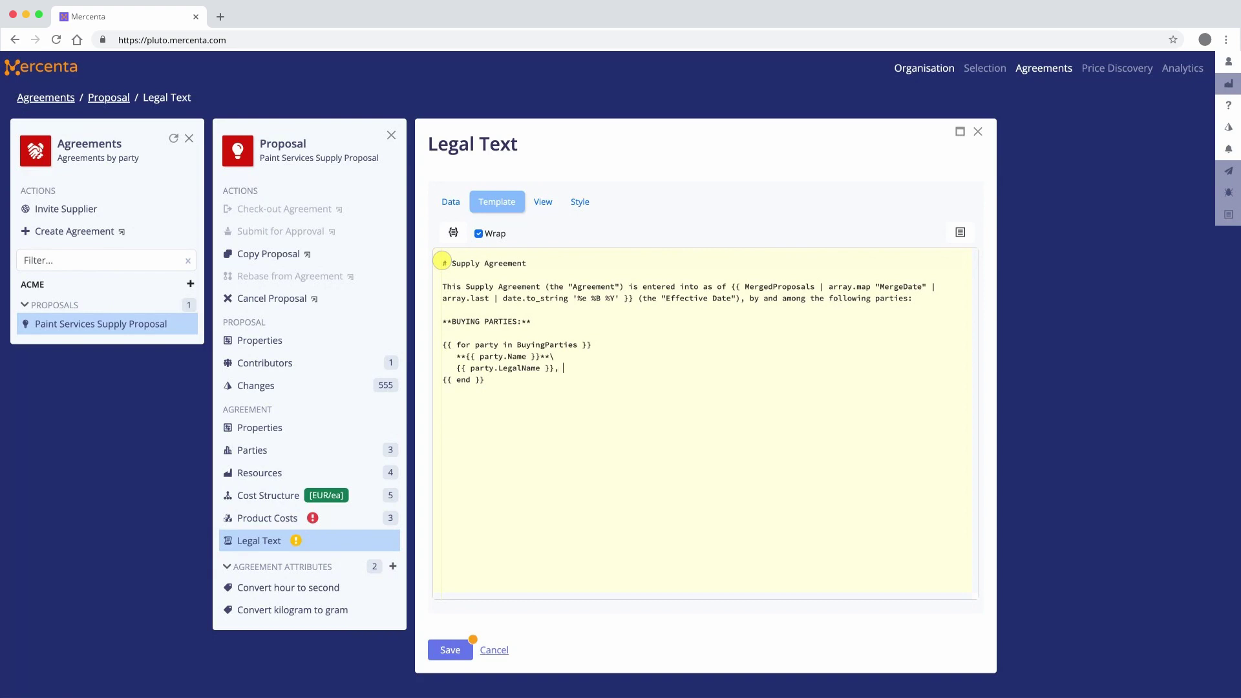
type("hereinafter referred to as \"{{ party.Name }}")
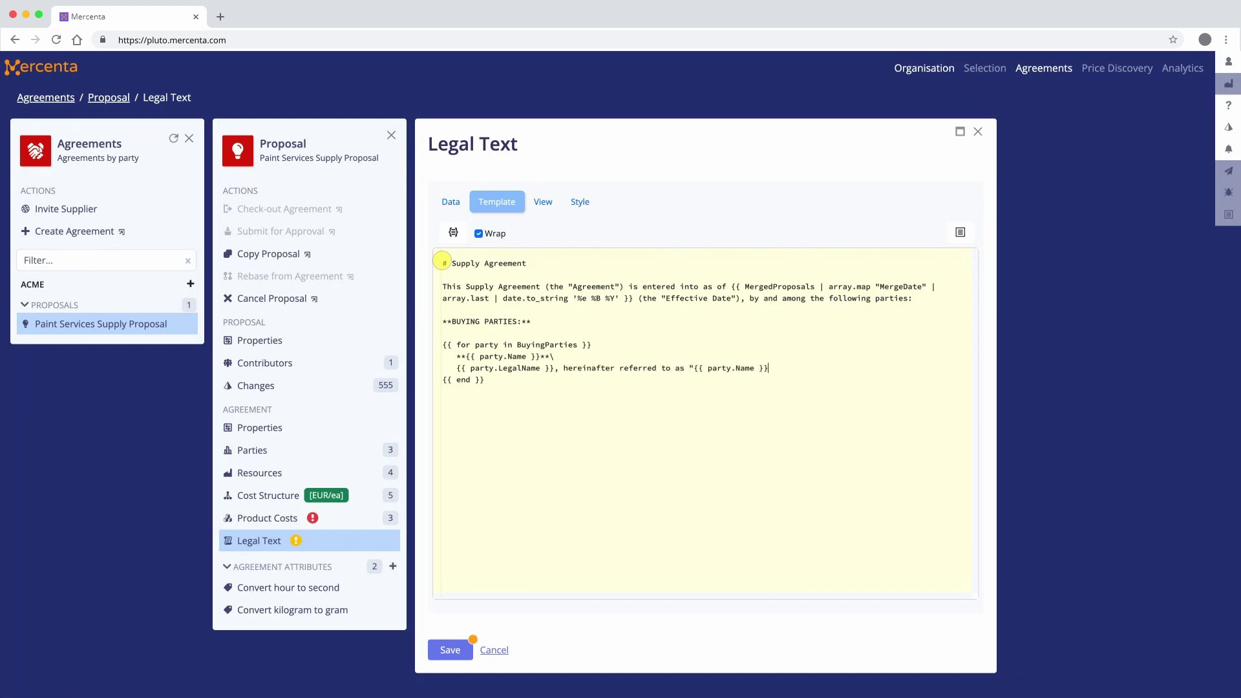
type("\"\\")
Step: Complete the BuyingParties loop with the lines "Spółka z ograniczoną odpowiedzialnością (Sp. z o.o.)\" and "{{ party.LegalAddress }}"
key("Return")
type("Spółka z ograniczoną odpowie")
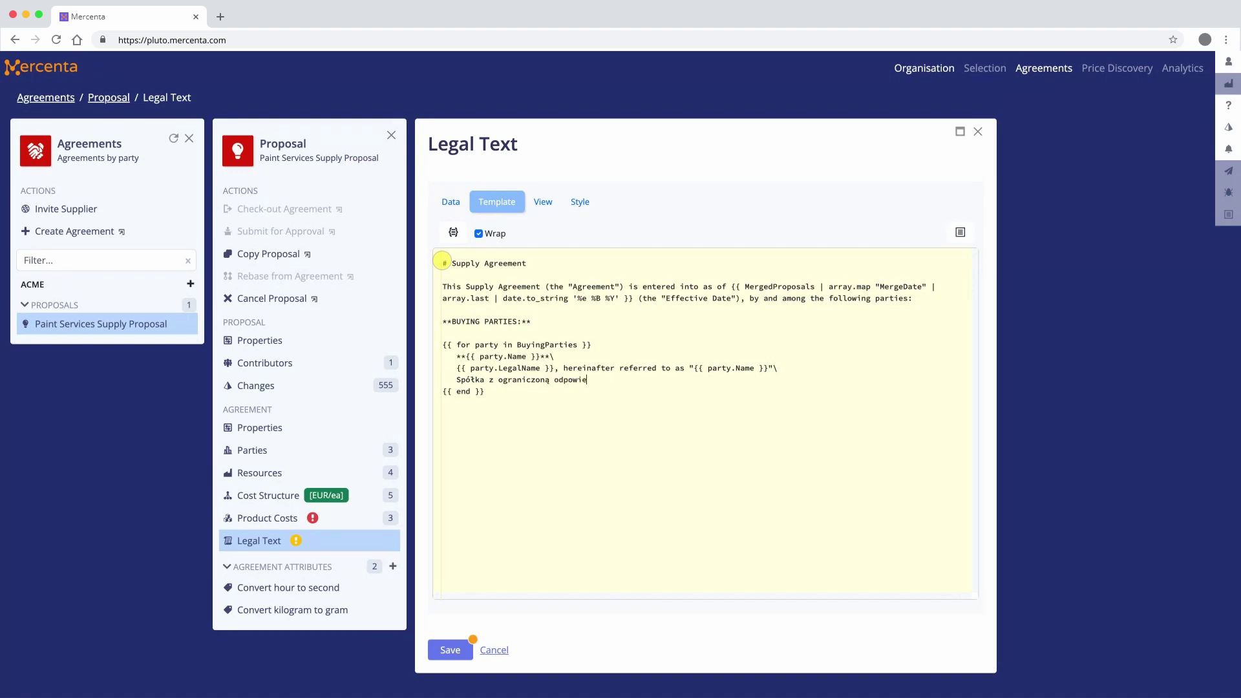
type("daialnością (Sp. z o.o.)\\")
key("Return")
type("{{ p")
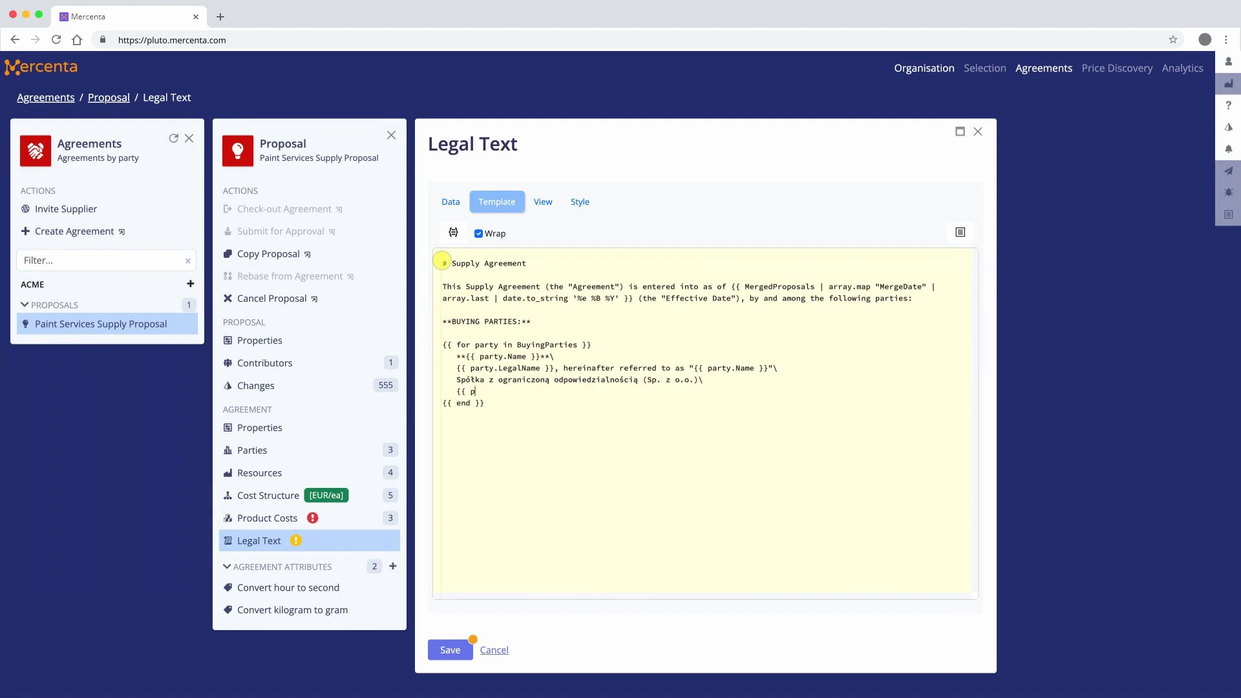
type("arty.LegalAddress")
type(" }} {{ end }}  ")
Step: Below the buying parties, add "AND" and a "**SUPPLYING PARTIES:**" section with a {{ for party in SupplyingParties }} … {{ end }} loop
type("AND")
key("Return")
key("Return")
type("**SUPPLYING PARTIES:**")
key("Return")
key("Return")
type("{{ for party in SupplyingParties }}")
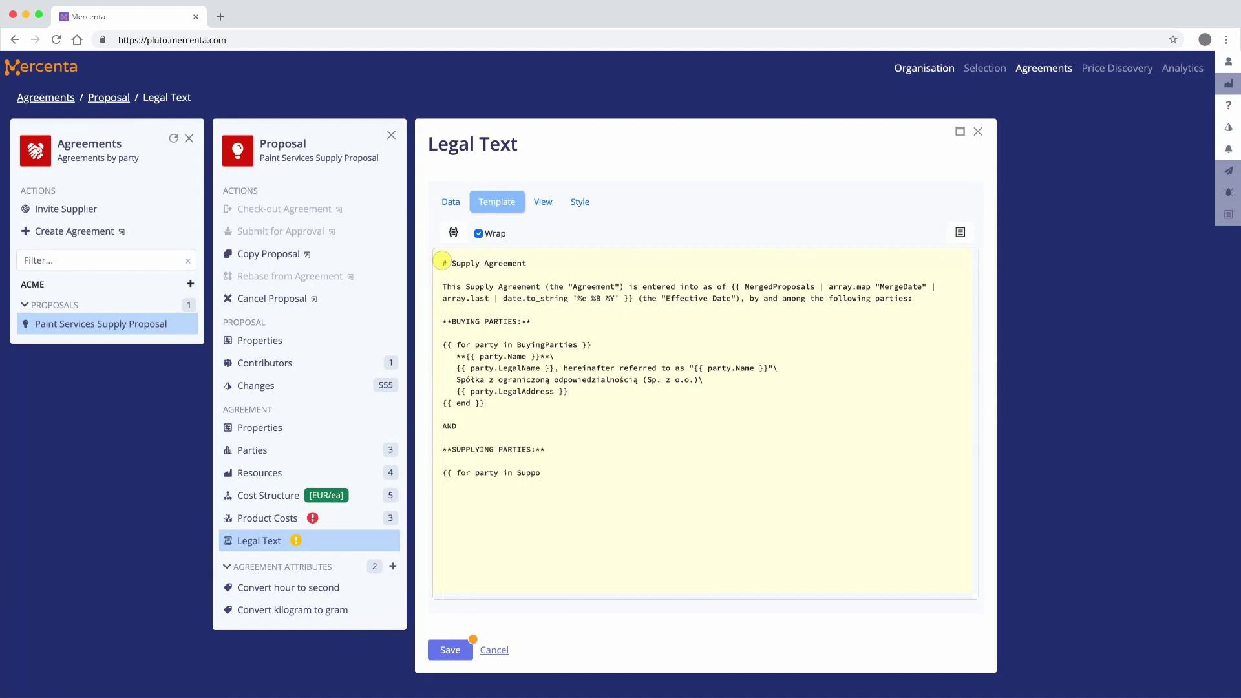
key("Return")
key("Return")
type("{{ end }}")
Step: Inside the SupplyingParties loop, add "**{{ party.Name }}**\" and "{{ party.LegalName }}, hereinafter referred to as "{{ party.Name }}"\"
key("Up")
type("**{{ party.Name }}**\\")
key("Return")
type("{{ party.LegalName ")
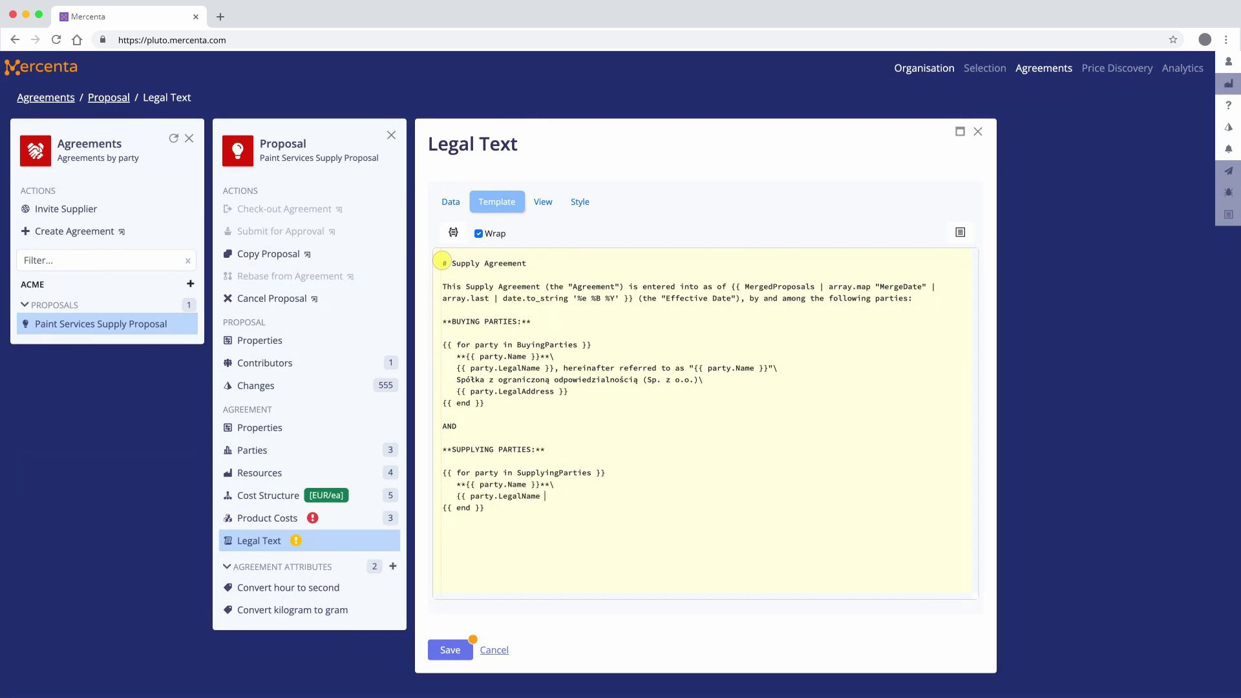
type("}}, hereinafter referred to as \"{{ party.Name }}\"\\")
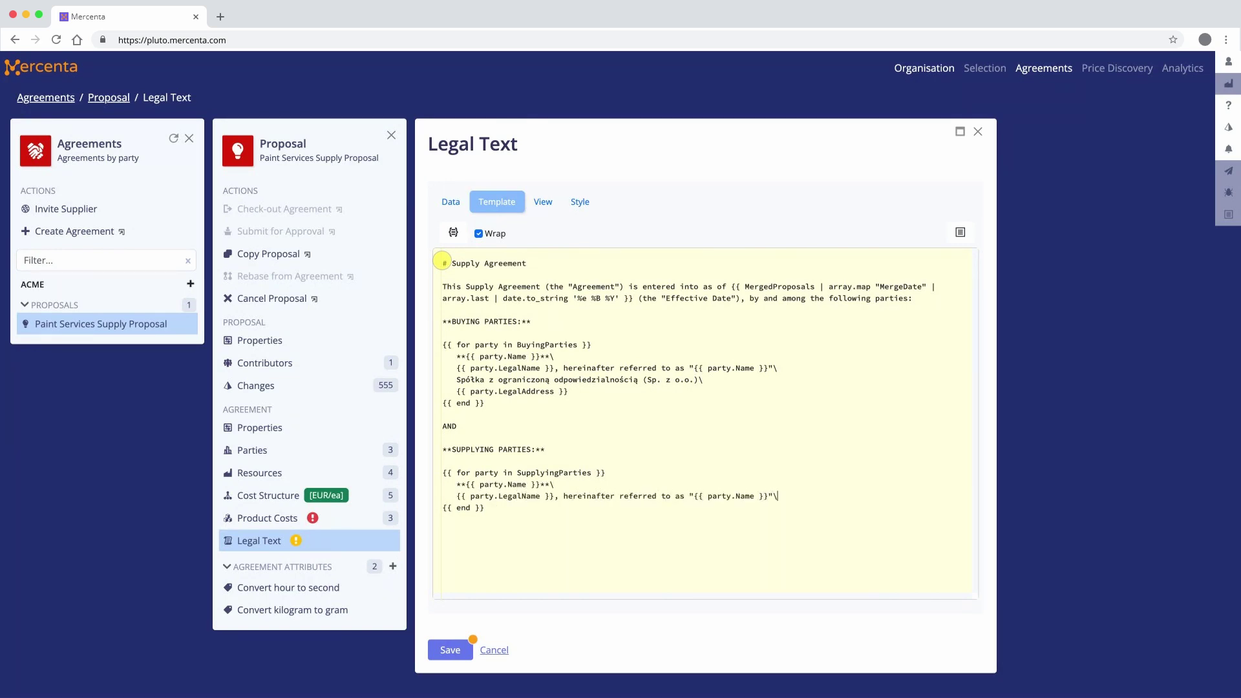
Step: Complete the SupplyingParties loop with the lines "Gesellschaft mit beschränkter Haftung (GmbH)\" and "{{ party.LegalAddress }}"
key("Return")
type("Gesellschaft mit beschränkter Haftung (GmbH)\\")
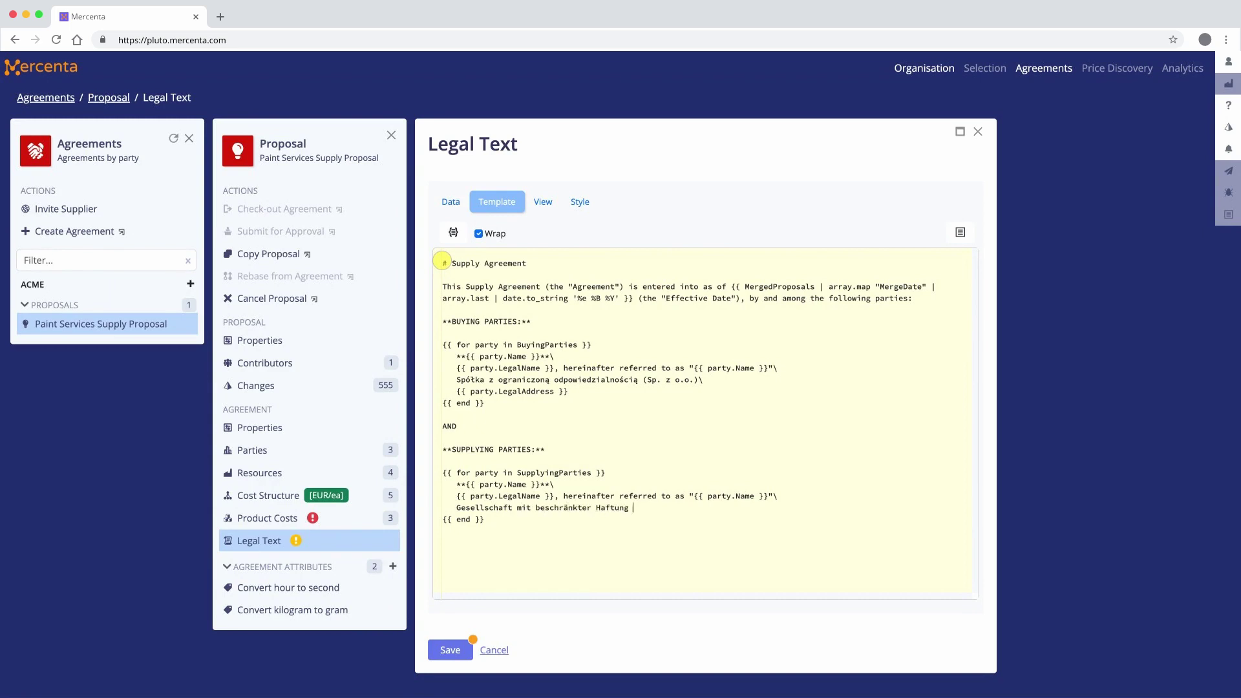
key("Return")
type("{{ party.LegalAddress }}")
key("Down")
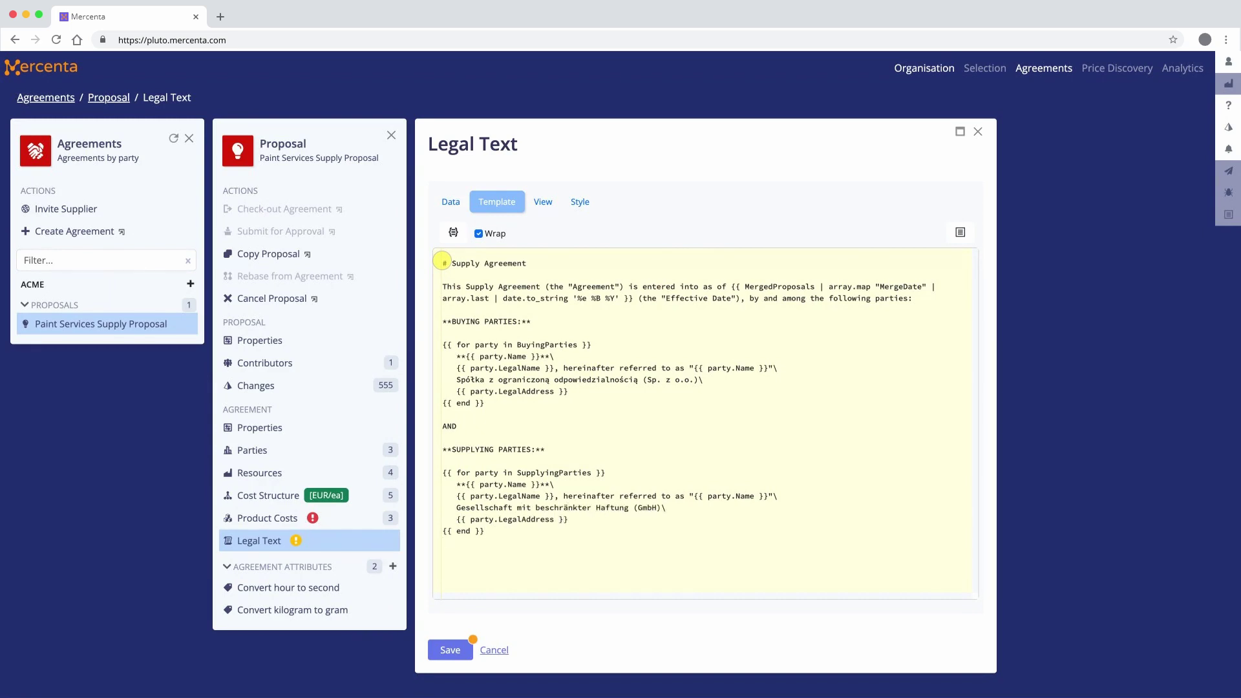
Step: Below the loops, add "Buyer and Supplier may collectively be referred to as the "Parties" or individually as a "Party""
key("Return")
key("Return")
type("Buyer and Supplier may collectively be referred to as the \"Part")
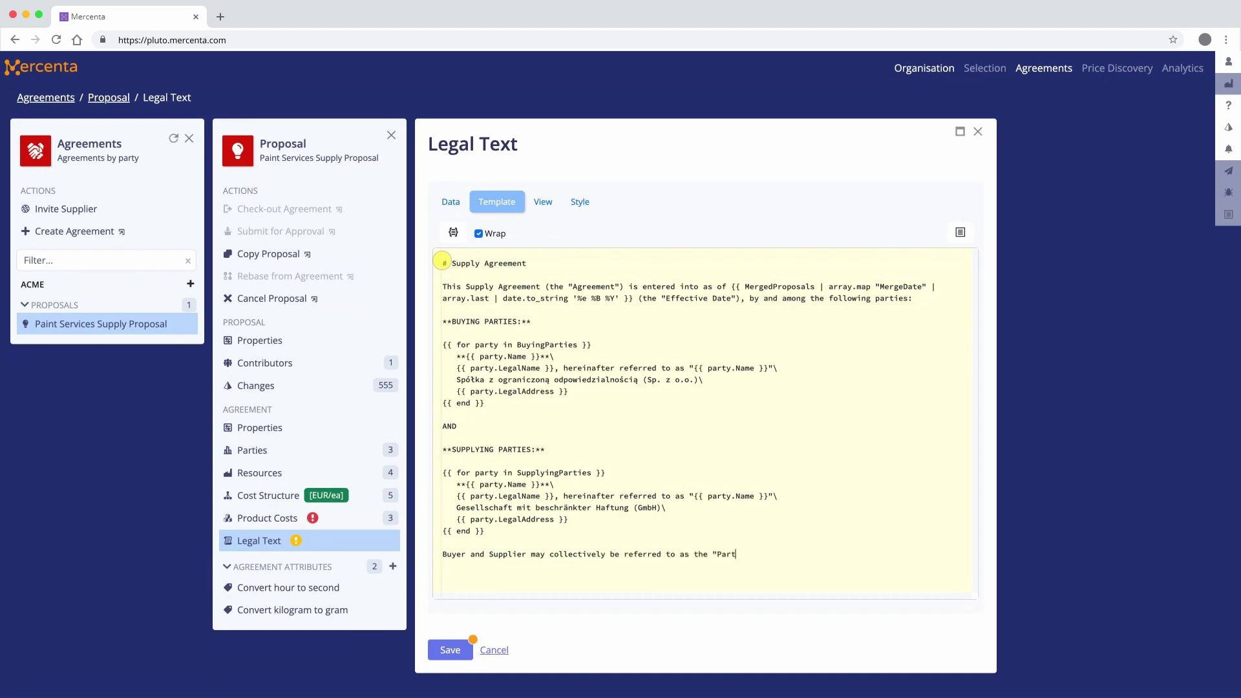
type("ies\" or individually as a \"Party\"")
Step: Add the WHEREAS paragraph on Buyer purchasing and Supplier supplying certain goods and services, "subject to the terms and conditions set forth herein."
key("Return")
key("Return")
type("WHEREAS, Buyer desires to purchase certain goods ")
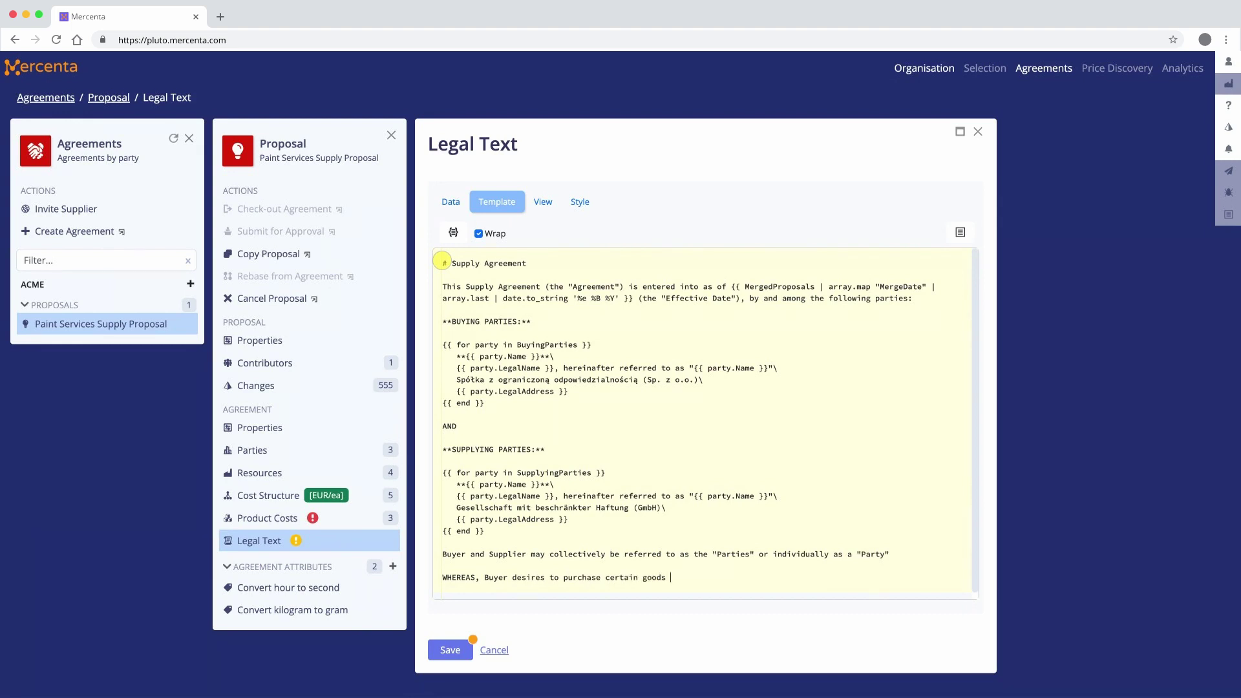
type("and services from Supplier, and Supplier is willing to su")
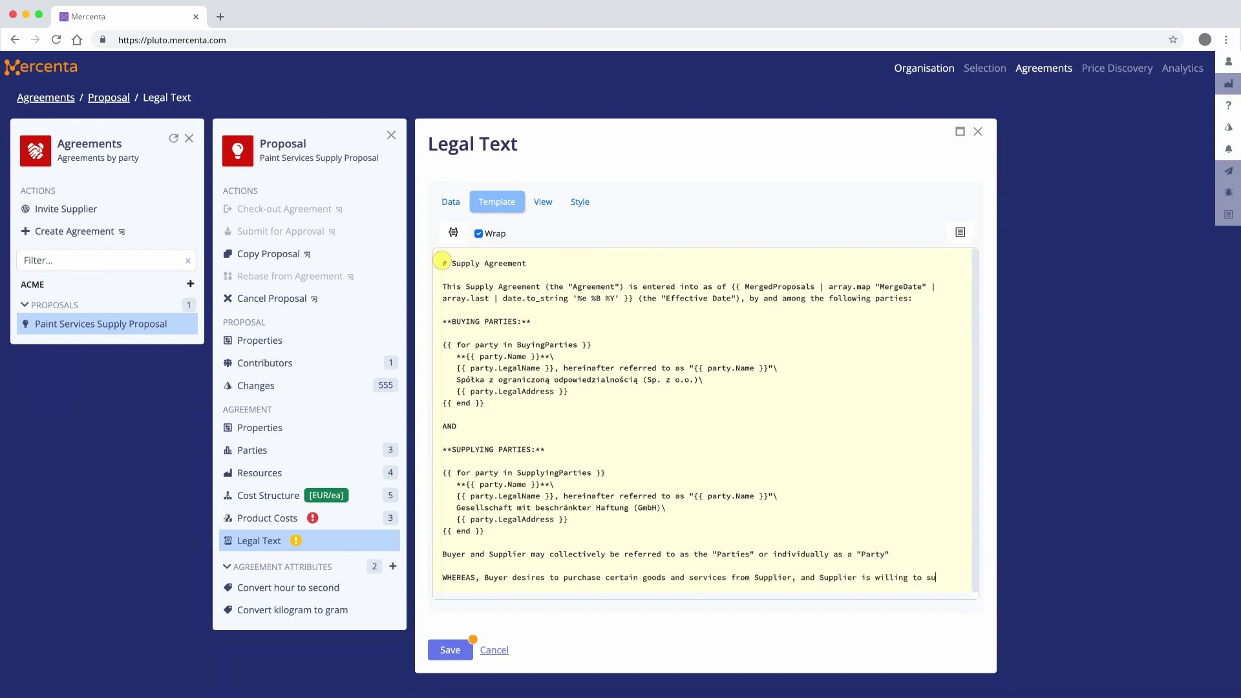
type("pply such goods and services, subject to the terms and conditions set forth herein.")
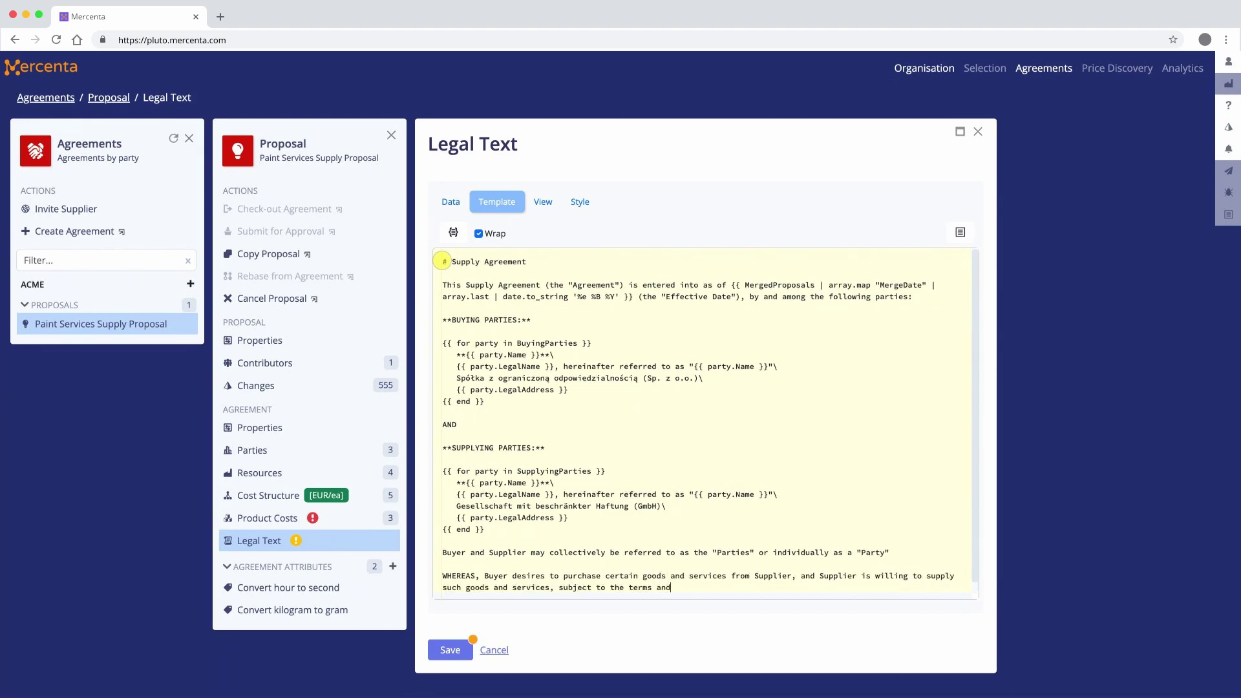
Step: Add the "NOW, THEREFORE" paragraph on mutual promises, covenants and valuable consideration, ending "the Parties agree as follows:"
key("Return")
key("Return")
type("NOW, THEREFORE, in co")
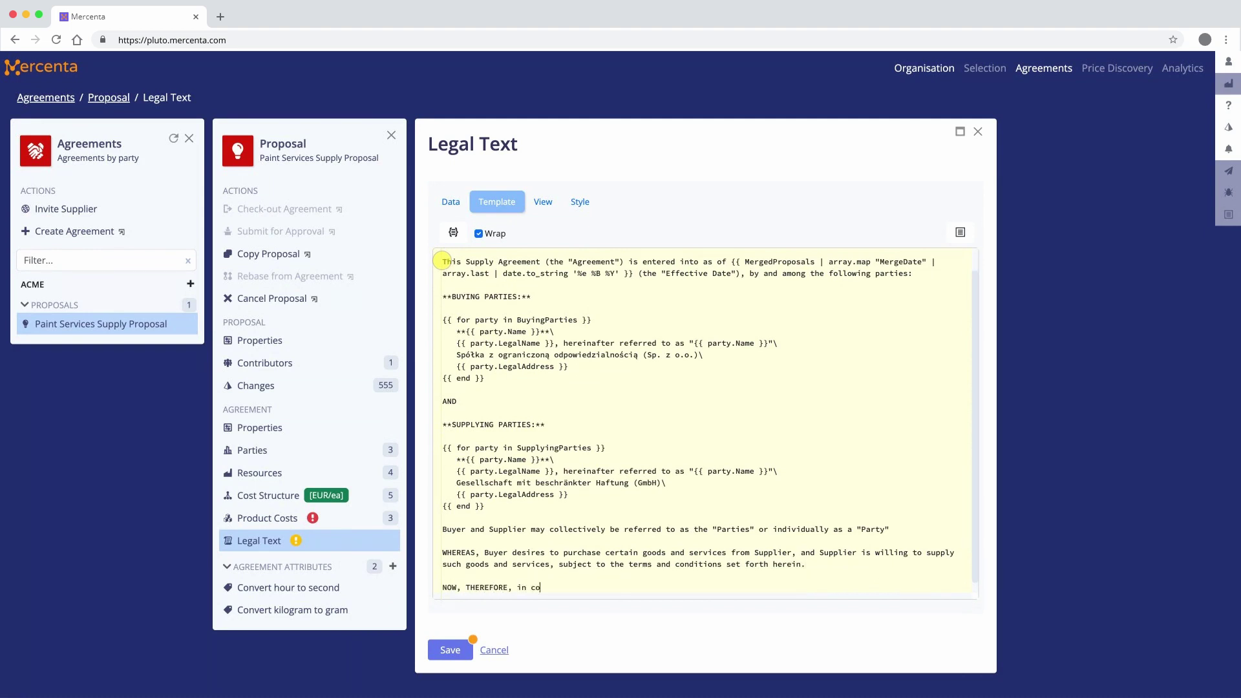
type("nsideration of the mutual promises and covenants contained her")
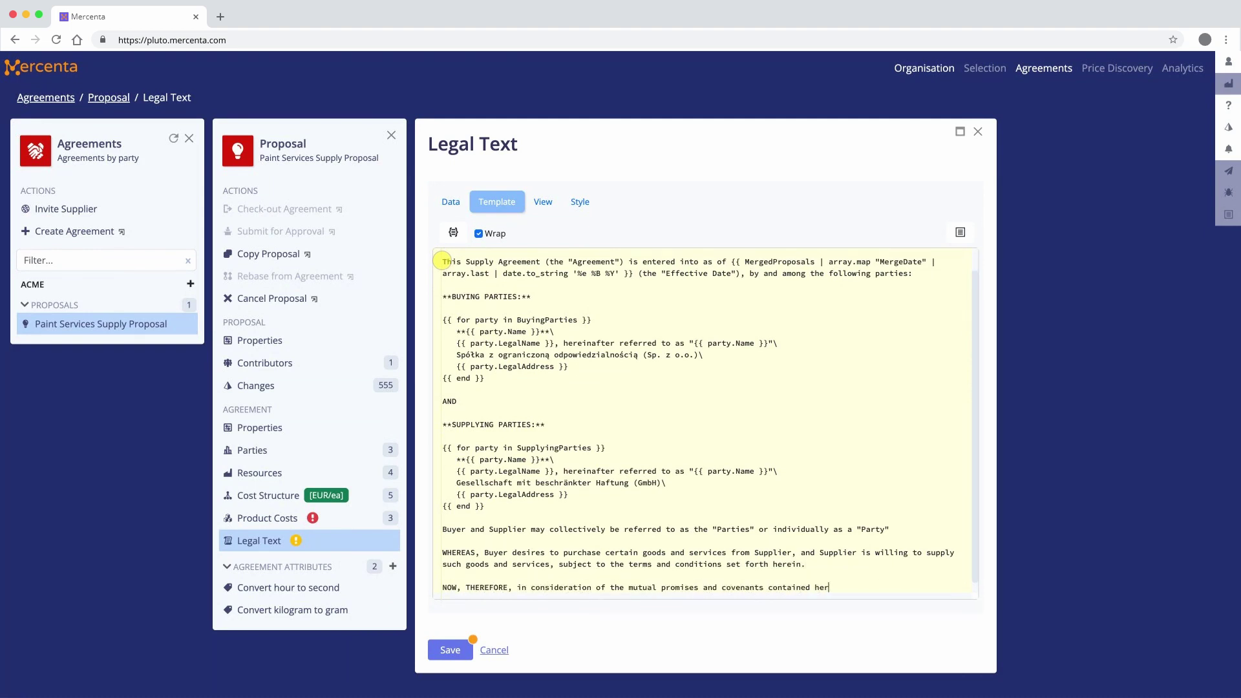
type("ein, and for other good and valuable consideration, the rec")
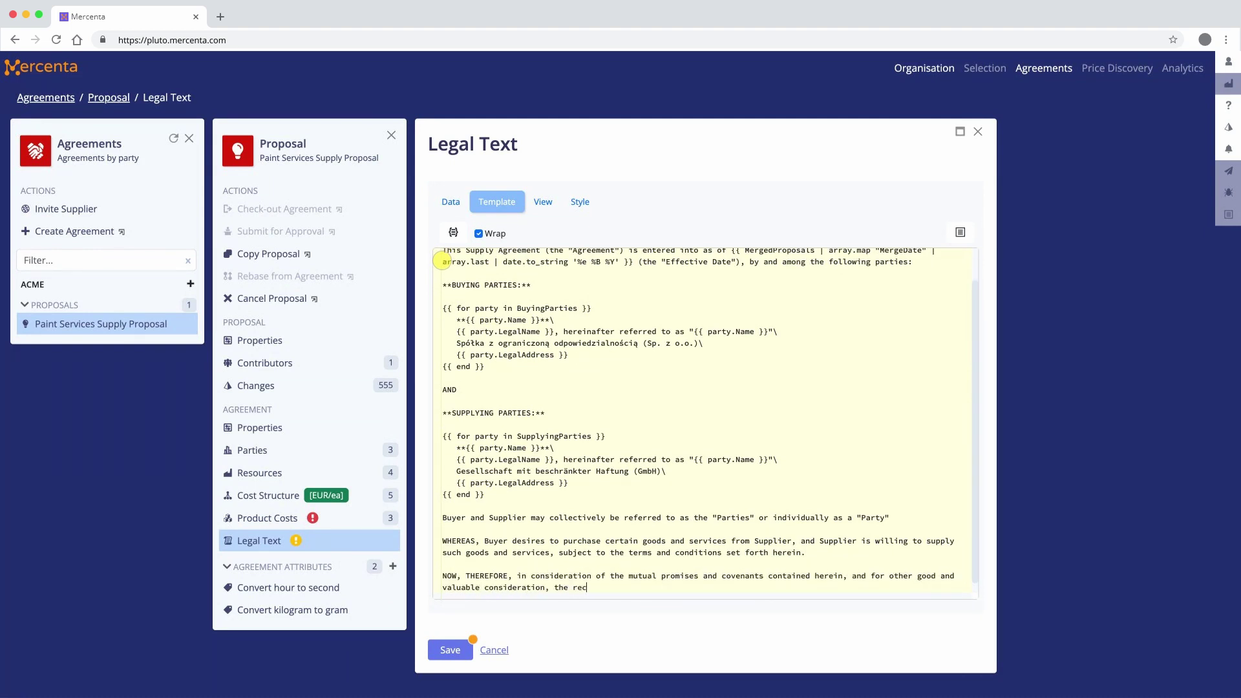
type("eipt and sufficiency of which are hereby acknowledged, the Parties agree as follows:")
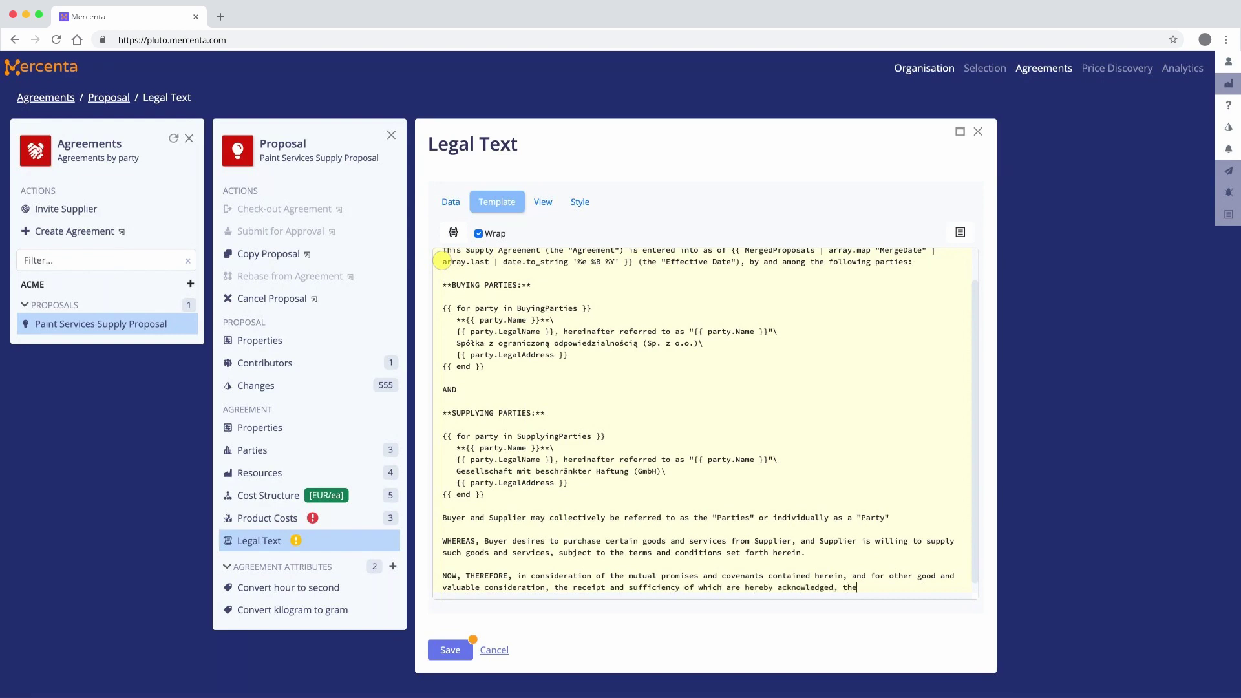
key("Return")
key("Return")
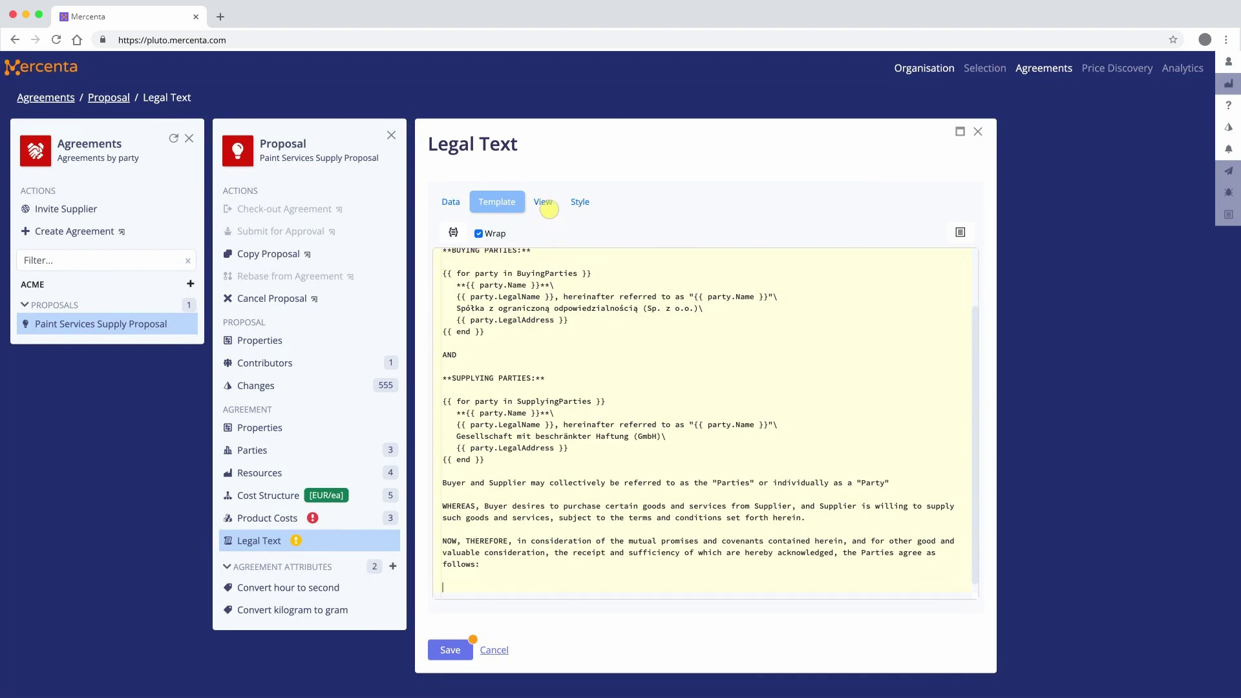
Step: Preview the rendered supply agreement, then save the legal text and close it
left_click(548, 208)
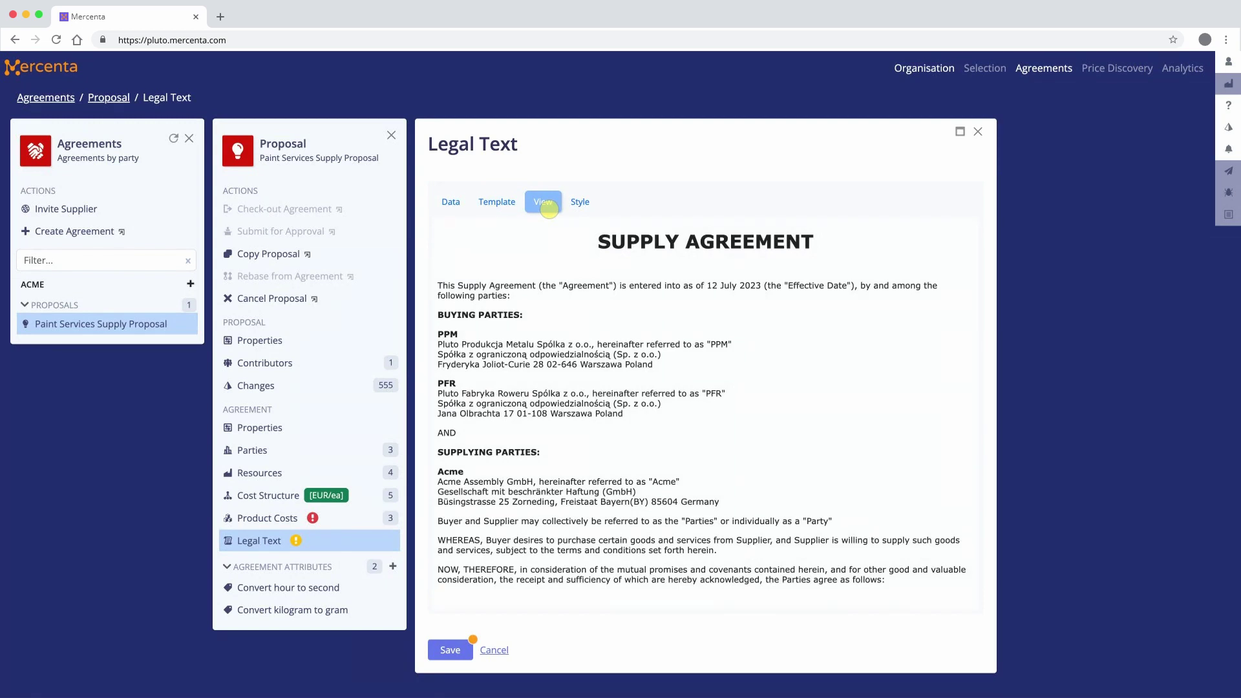
left_click(452, 650)
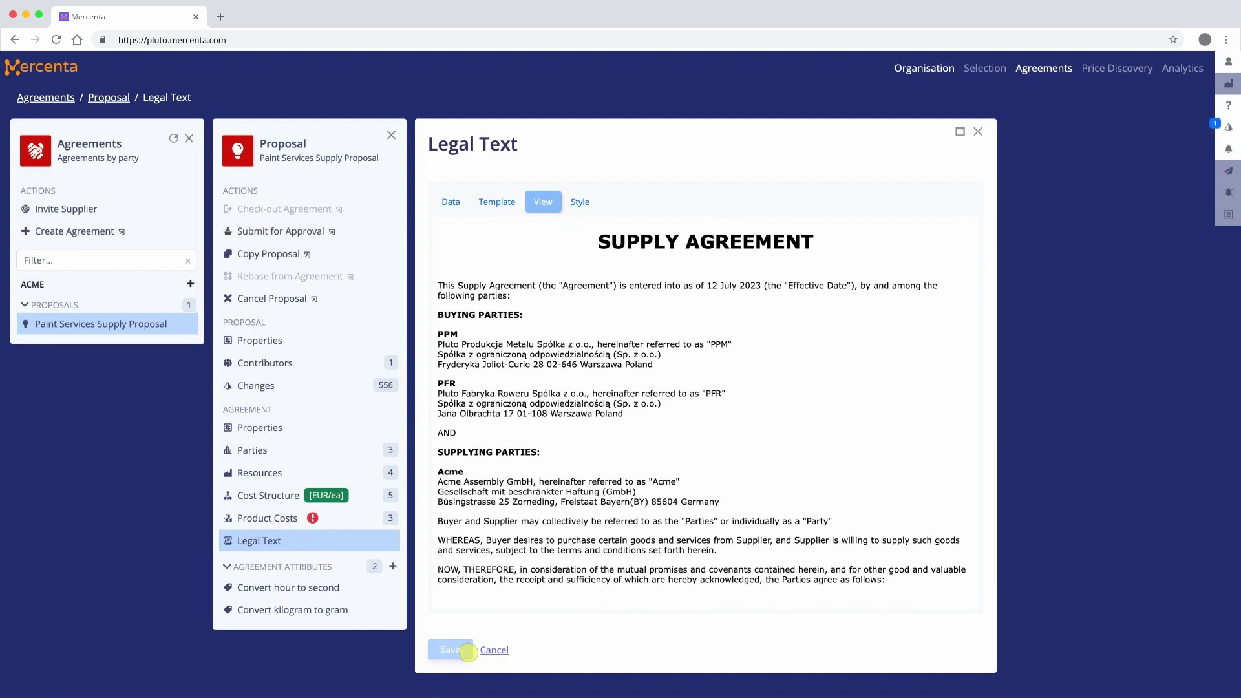
left_click(976, 133)
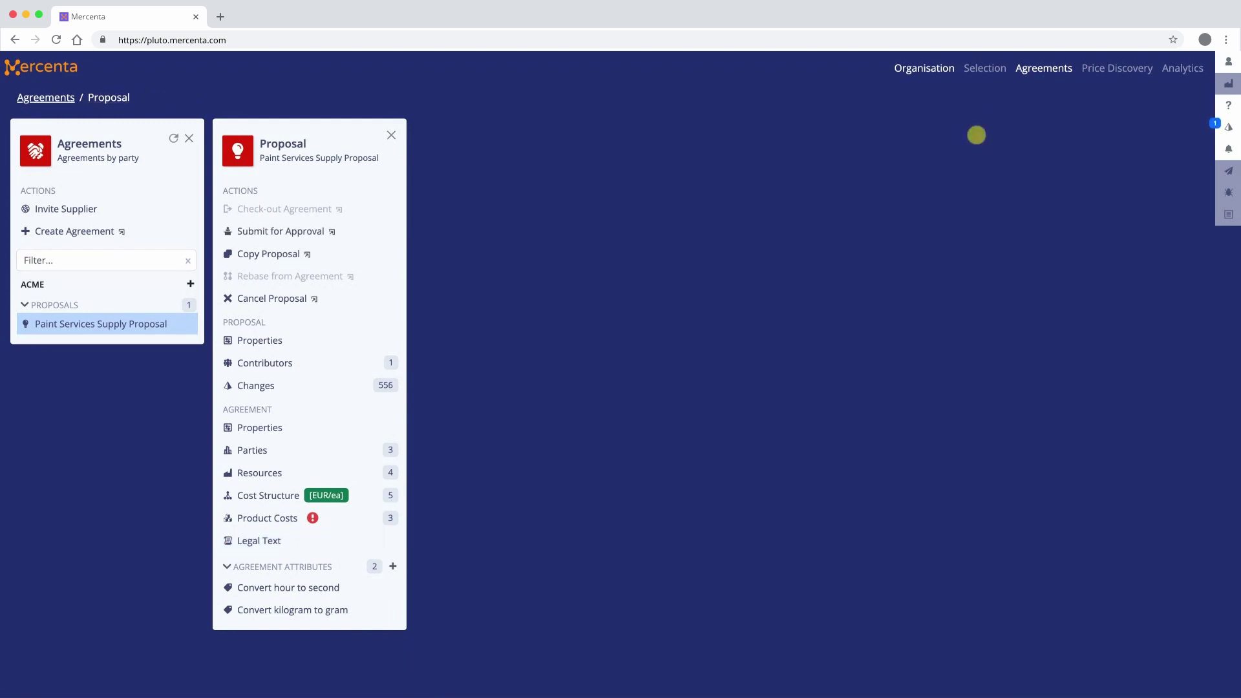